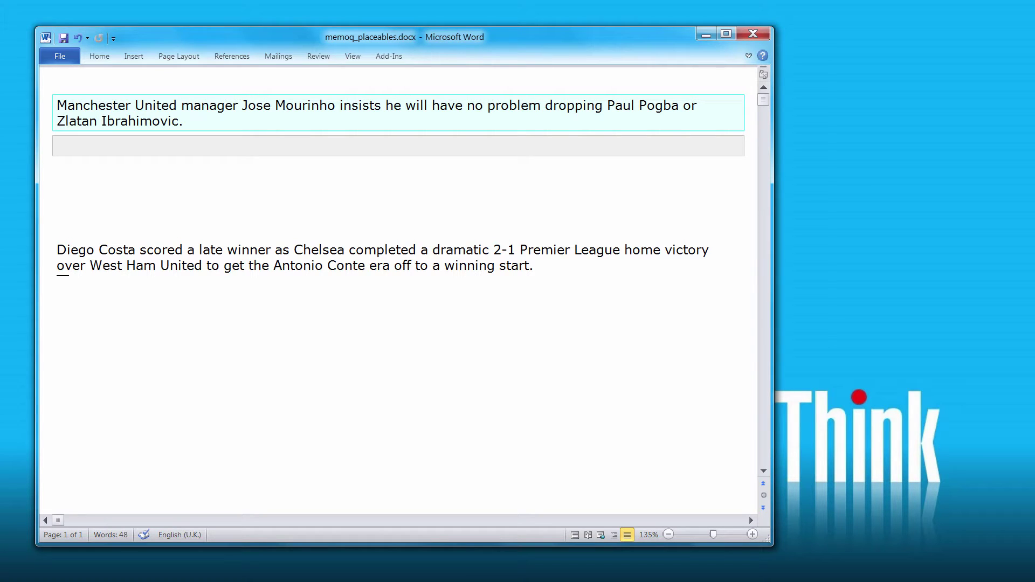
Insert Manchester United, Jose Mourinho, Paul Pogba and Zlatan Ibrahimovic from the Wordfast autocomplete list
text(M)
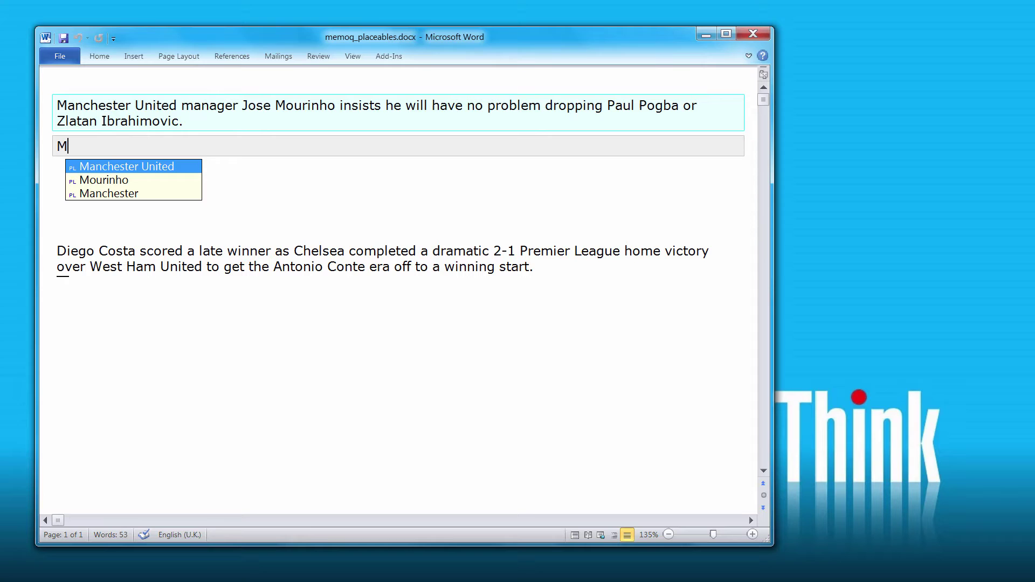
key(Return)
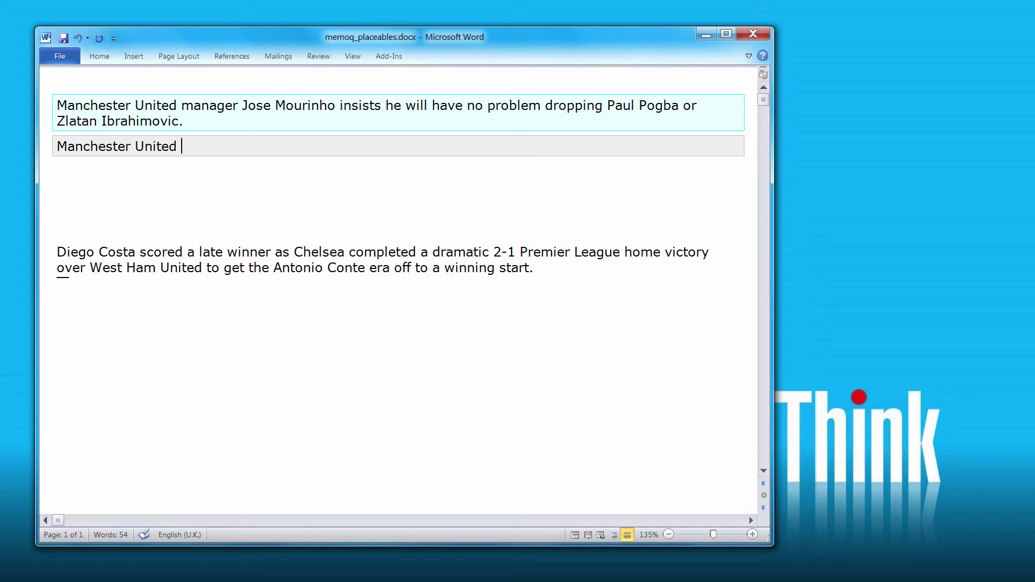
text(J)
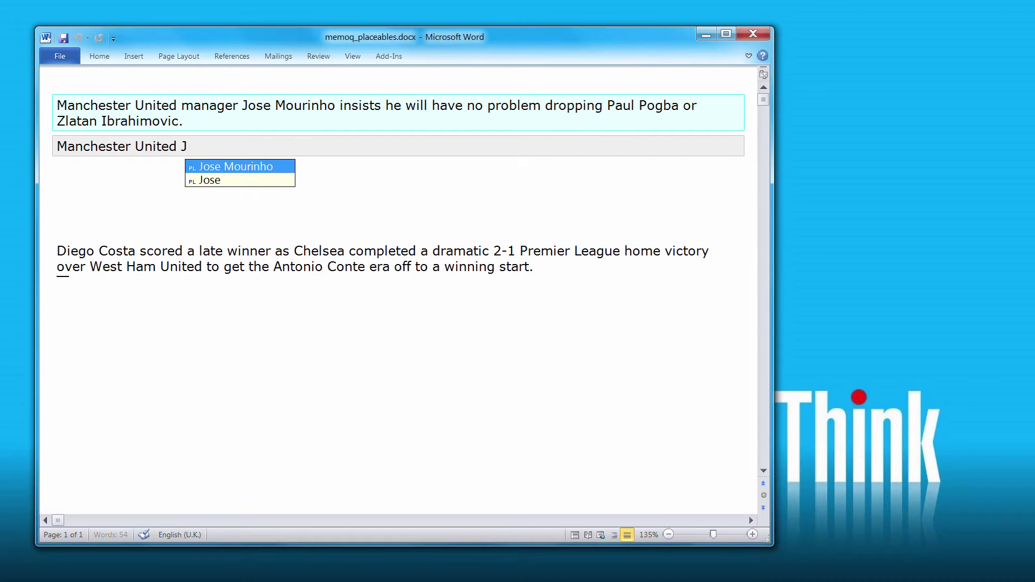
key(Return)
text(P)
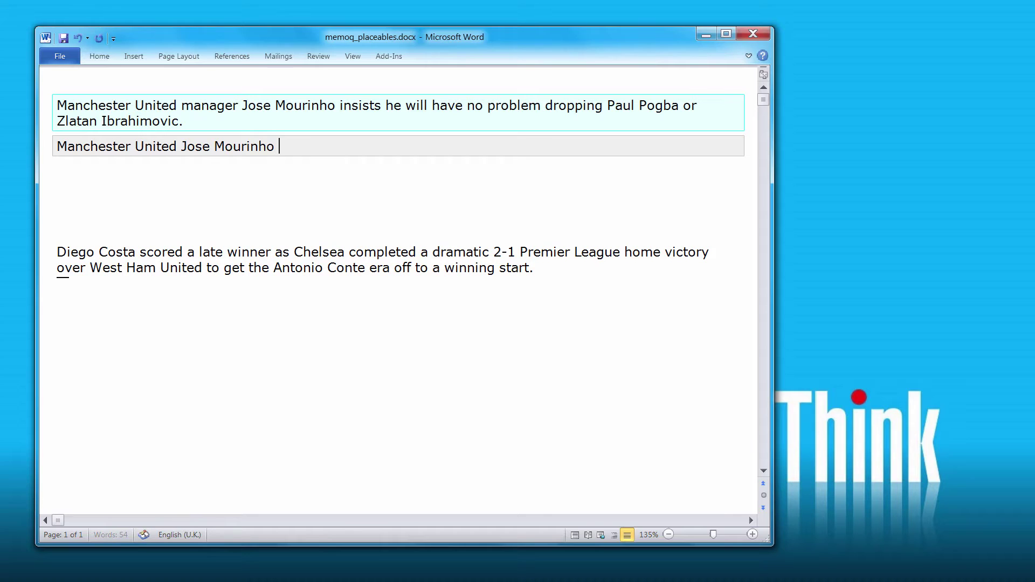
key(Return)
text(Z)
key(Return)
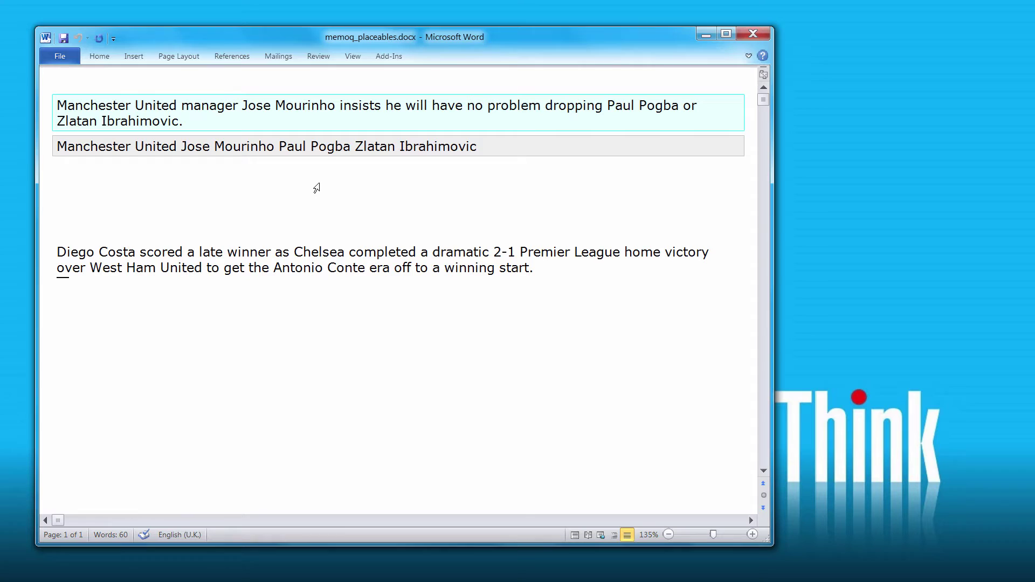
Move to the next sentence and insert Diego Costa, Chelsea (not Conte) and West Ham United placeables
key(ctrl+Return)
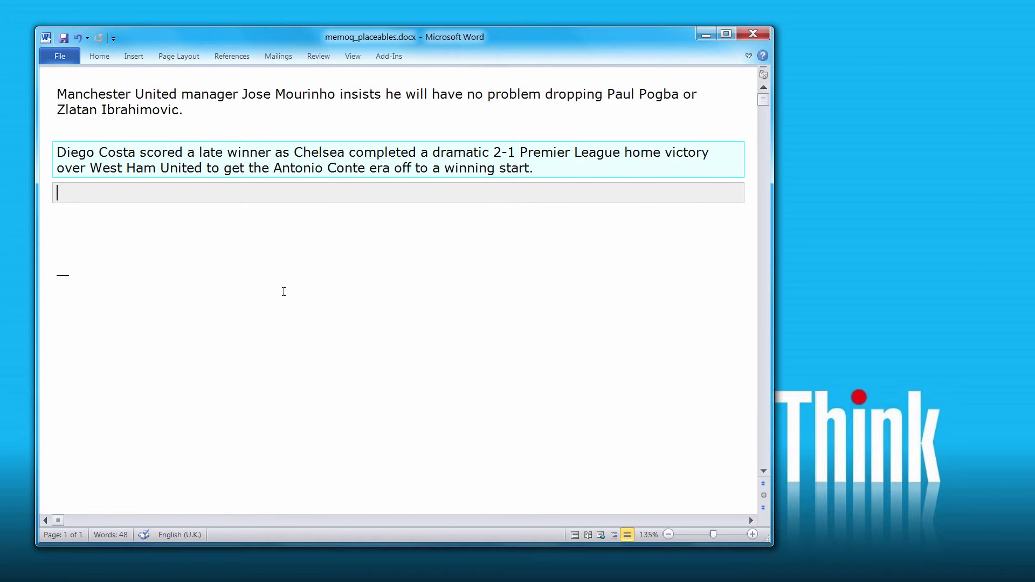
text(D)
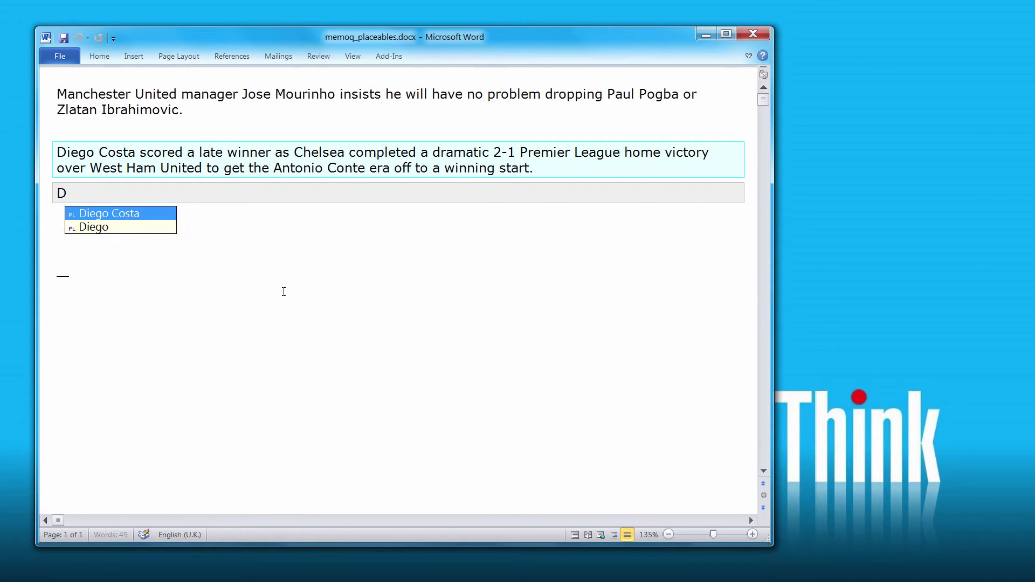
key(Return)
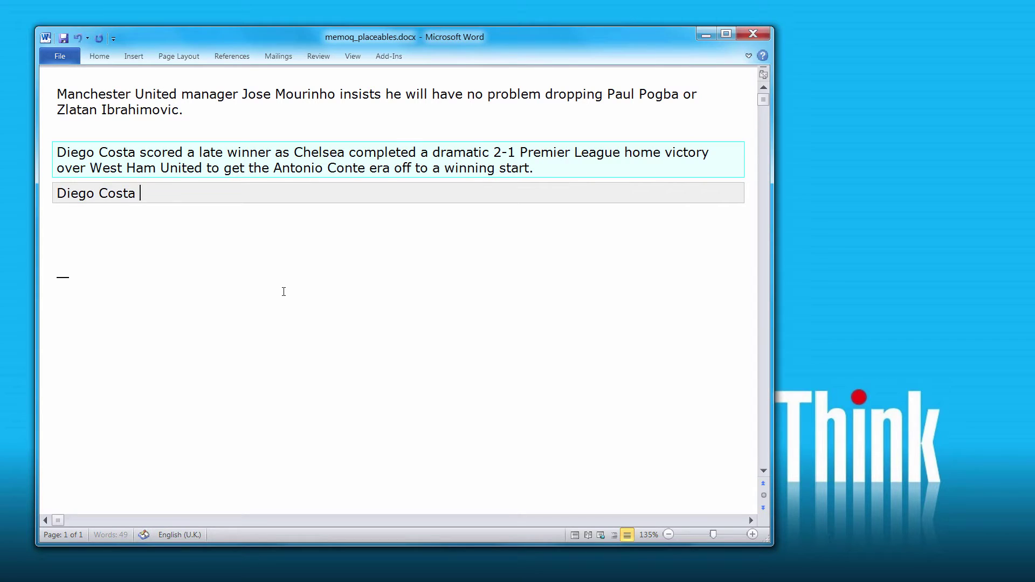
text(C)
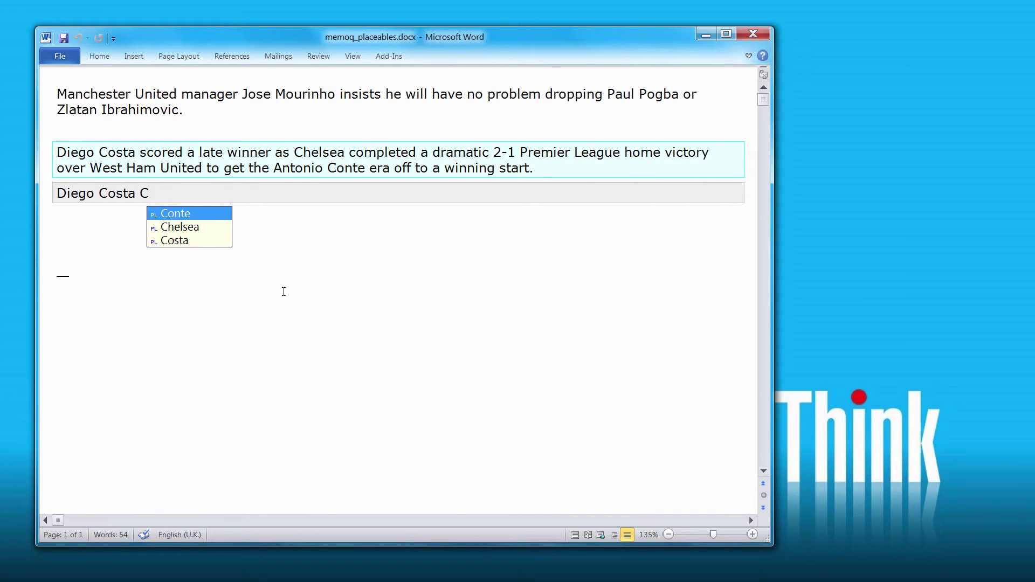
key(Down)
key(Return)
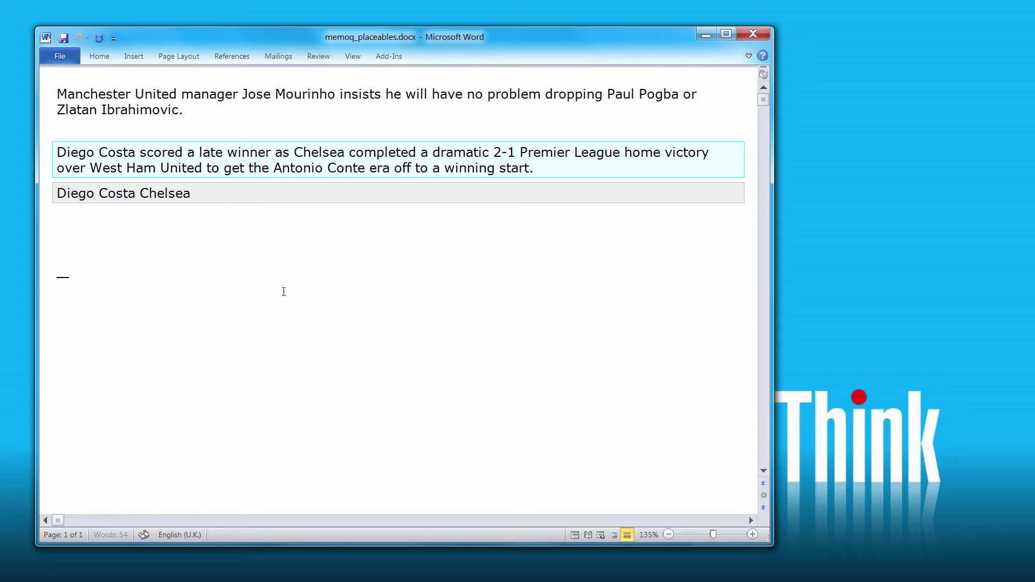
text(W)
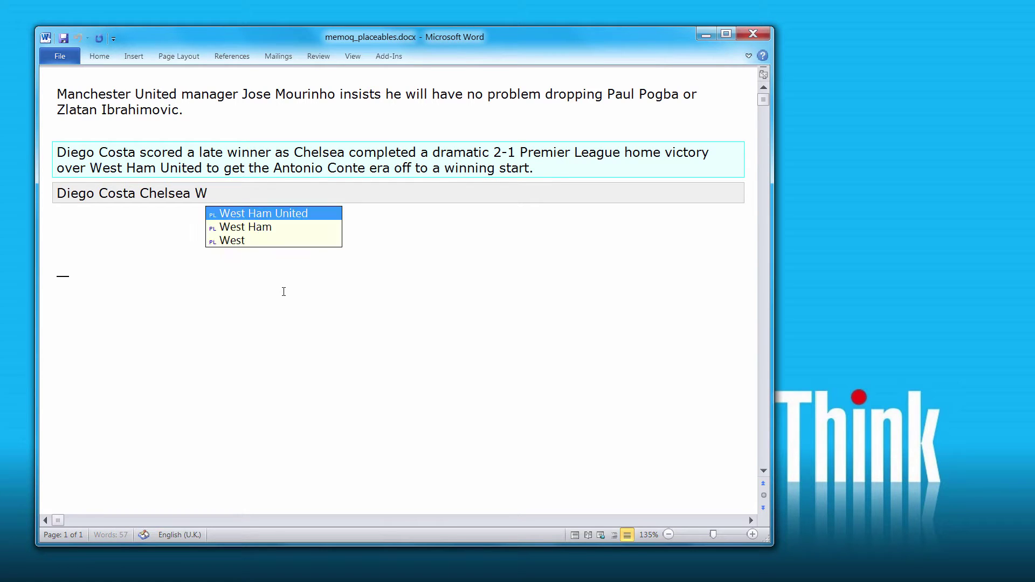
key(Return)
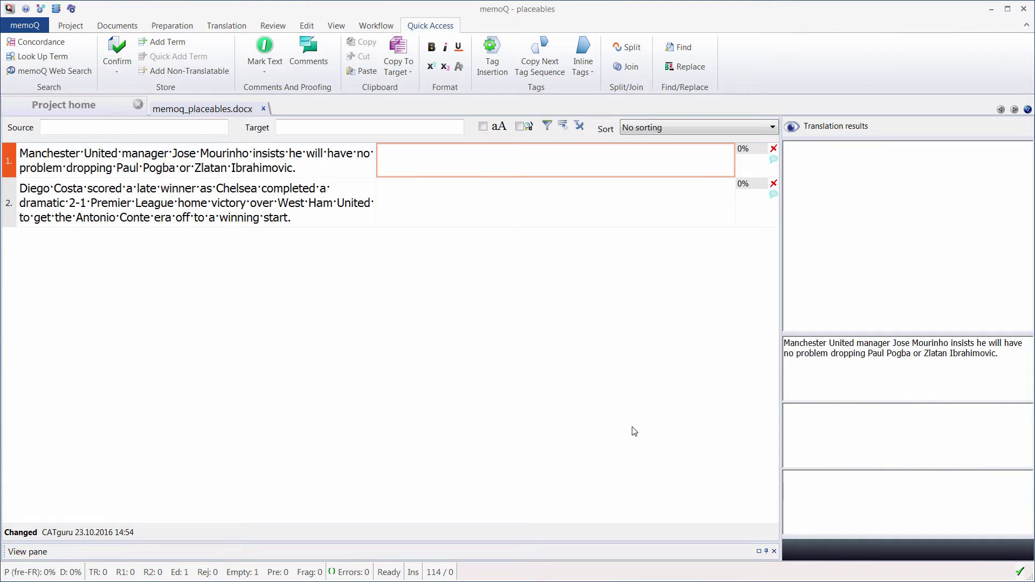
text(Ma)
key(BackSpace)
key(BackSpace)
text(Jo)
key(BackSpace)
key(BackSpace)
In project Settings, create and use a new auto-translation rule set named 'Wordfast-style placeables'
click(79, 106)
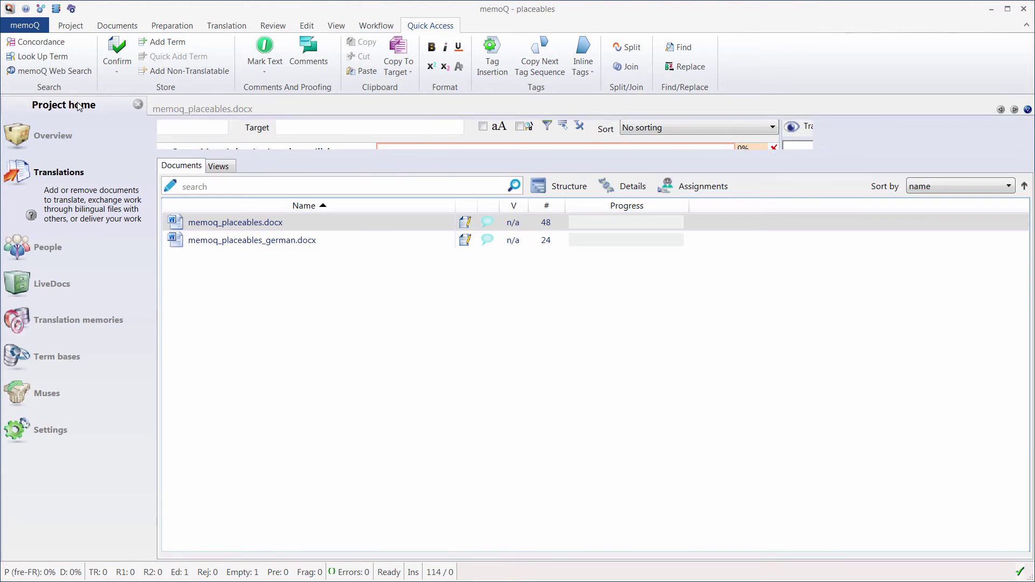
click(54, 430)
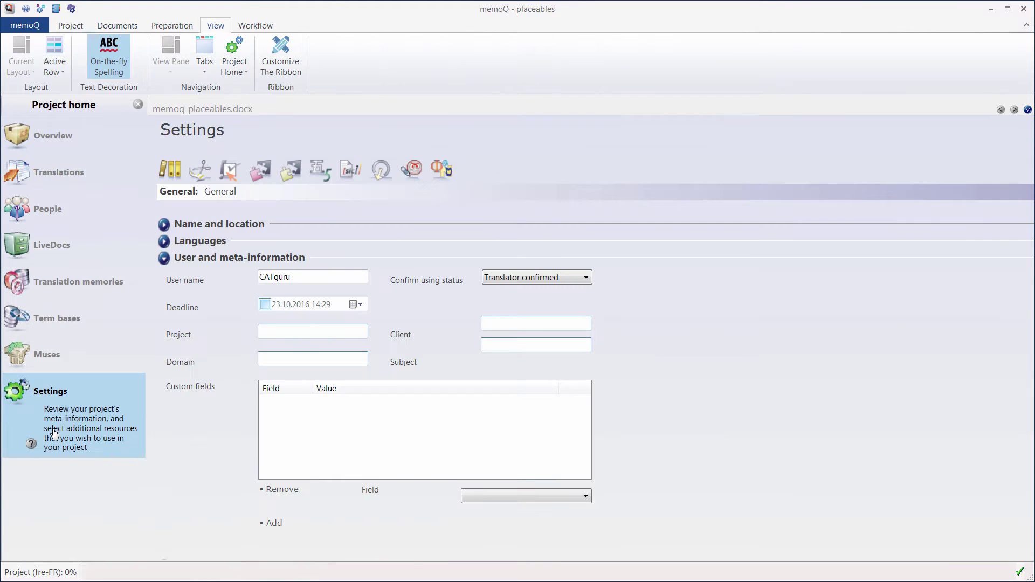
click(314, 172)
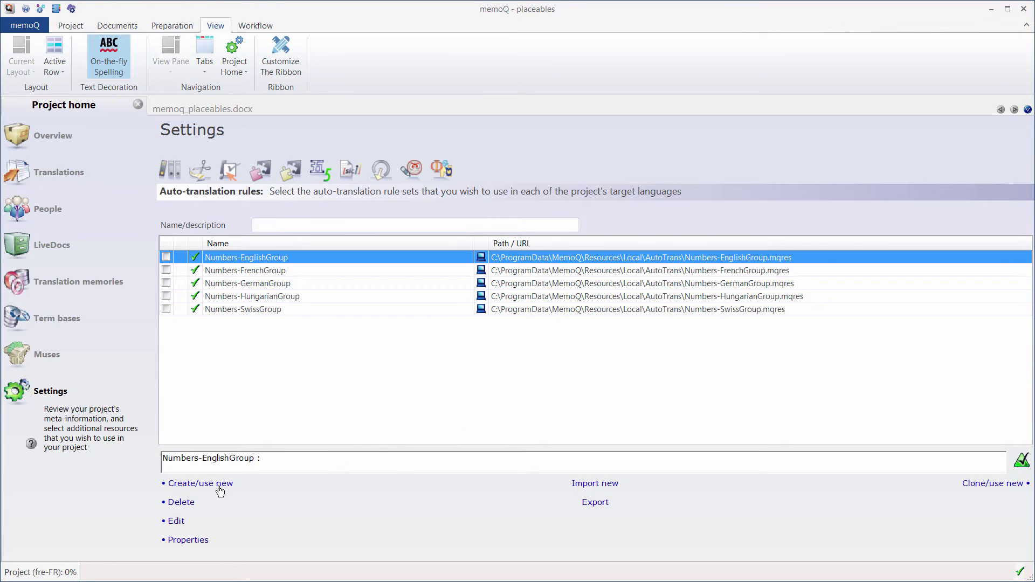
click(201, 484)
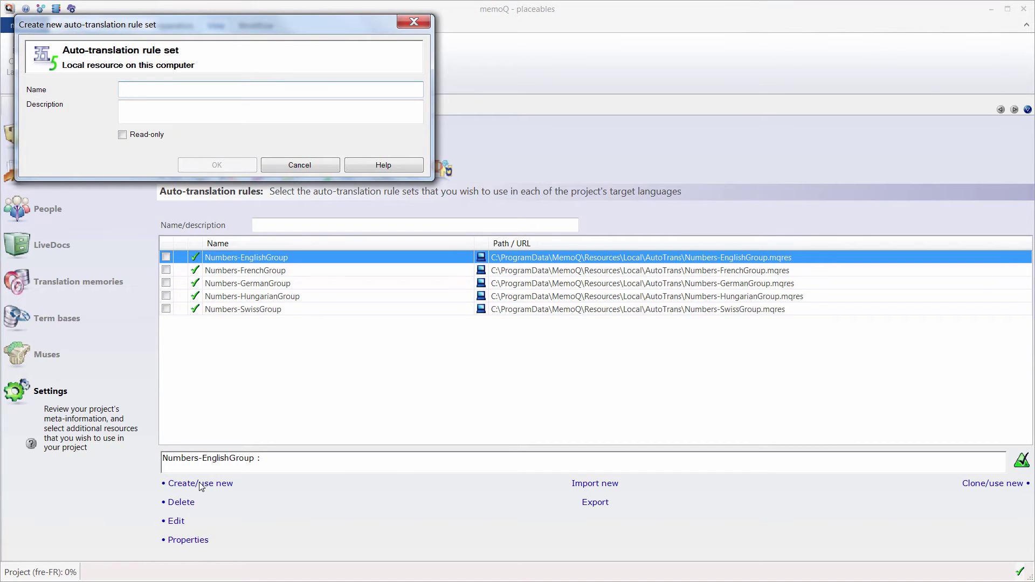
text(Wordfast-style placeables)
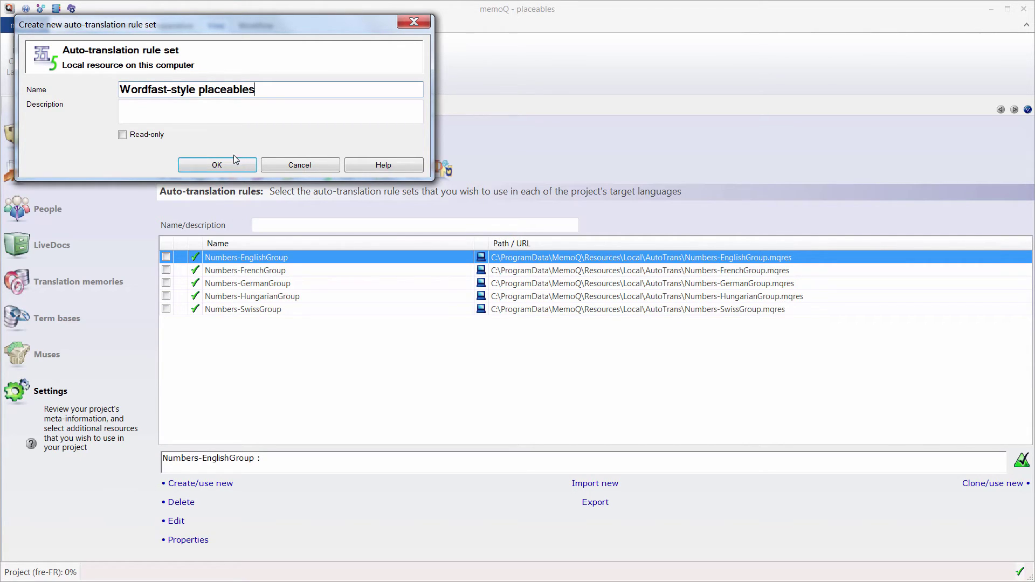
click(217, 165)
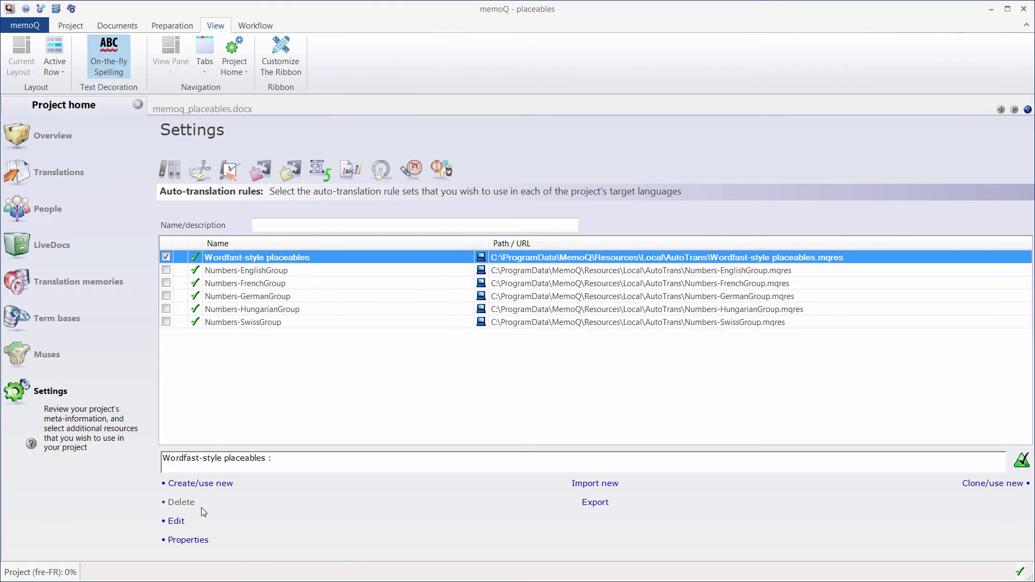
Paste the capitalized-word regex from Notepad into the rule set and add it as a rule
click(176, 521)
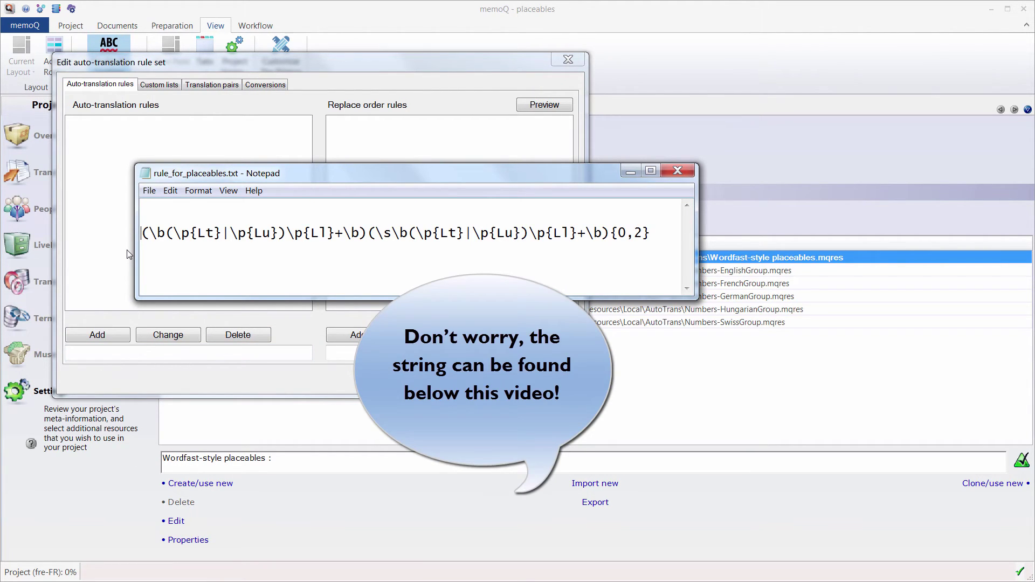
key(ctrl+a)
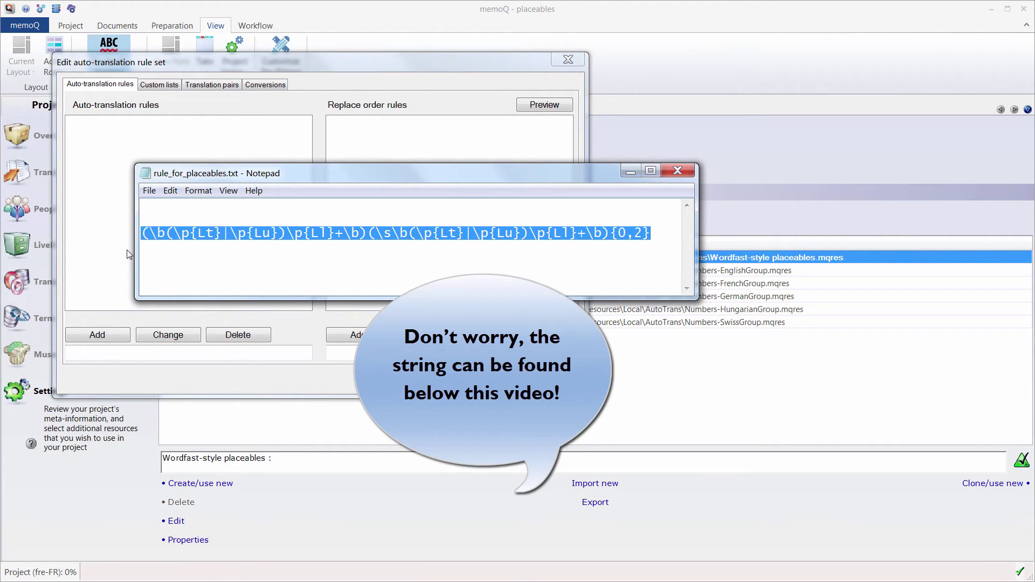
key(ctrl+c)
click(88, 357)
key(ctrl+v)
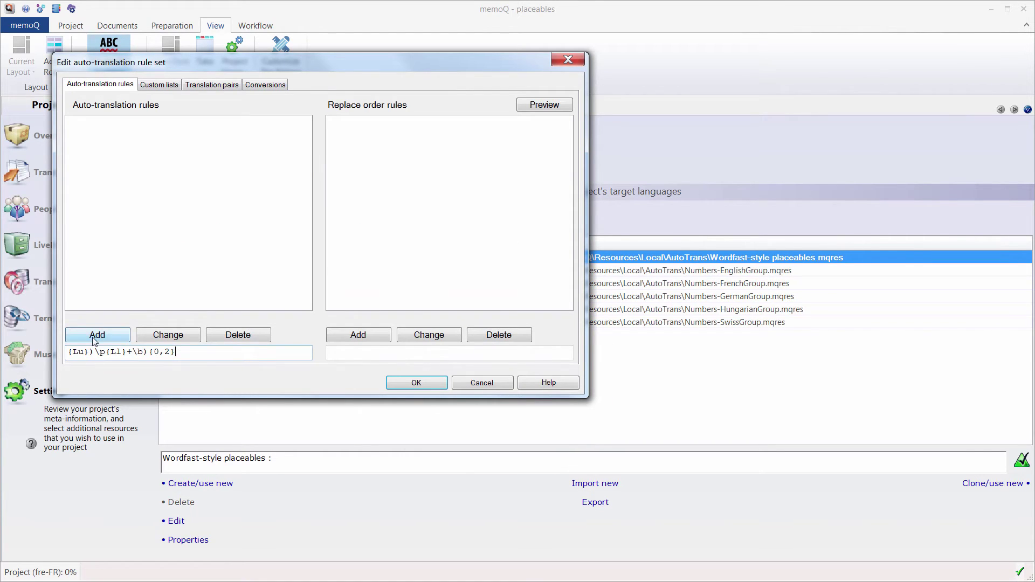
click(97, 334)
Add $0 as the replace order rule and save the rule set
click(396, 351)
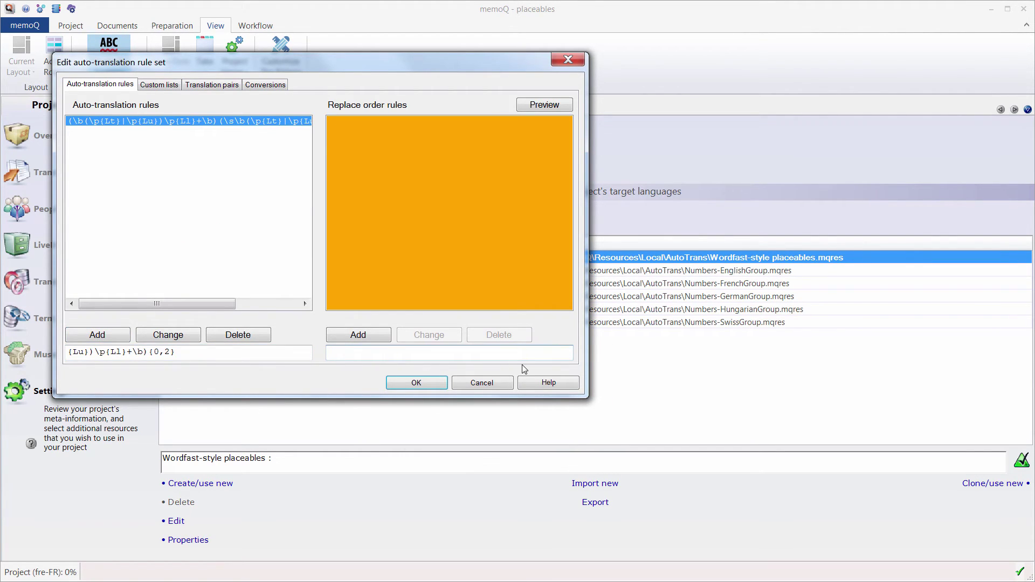
text($0)
click(364, 334)
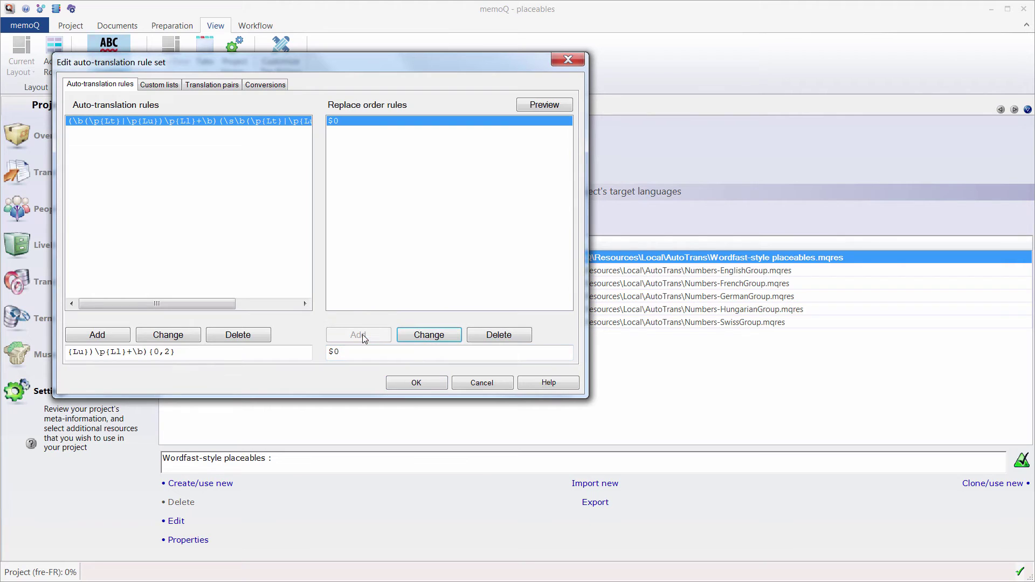
click(417, 383)
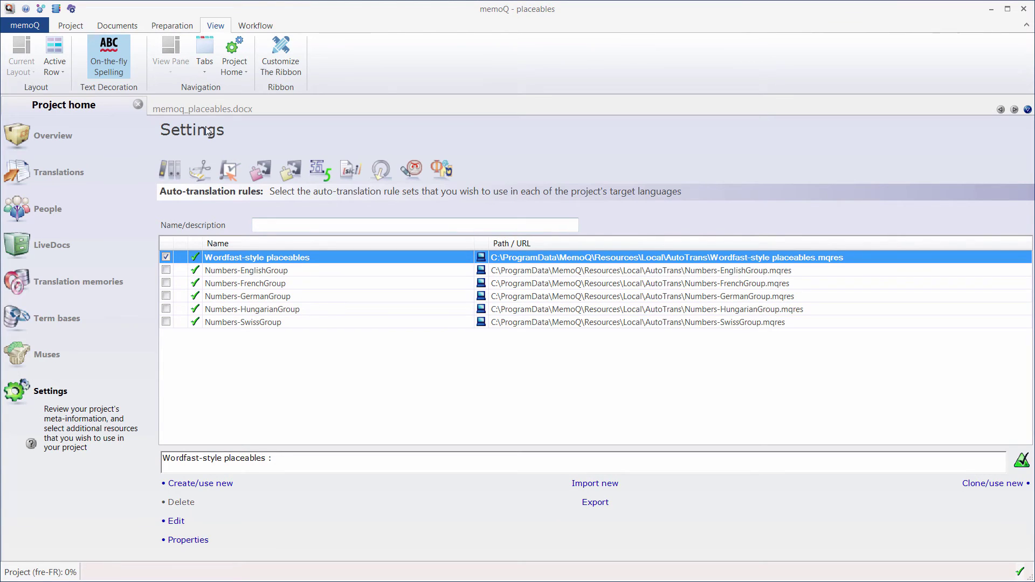
In memoq_placeables.docx, insert three placeables into segment 1 with Ctrl+1–3, then clear the target
click(205, 108)
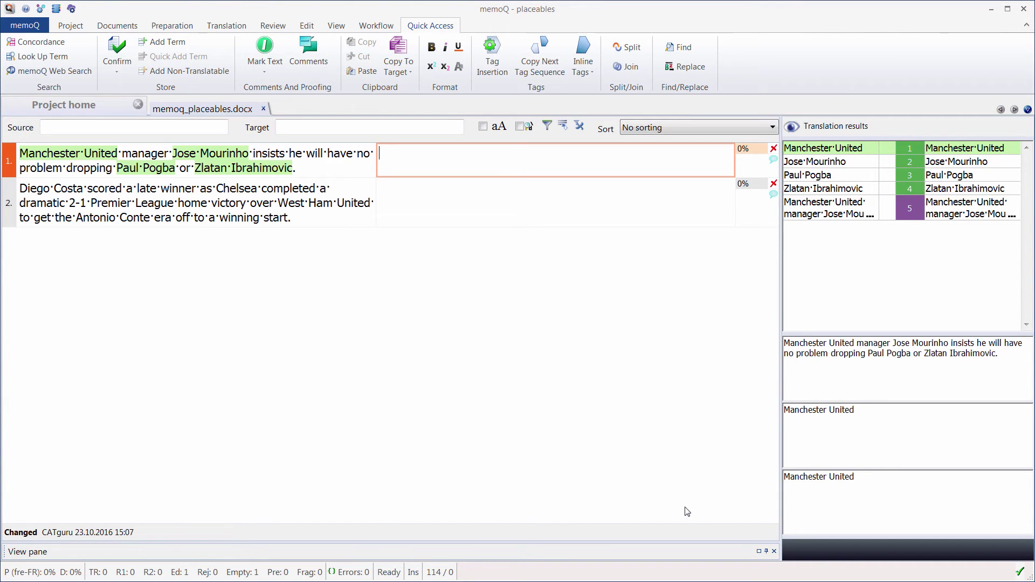
key(ctrl+1)
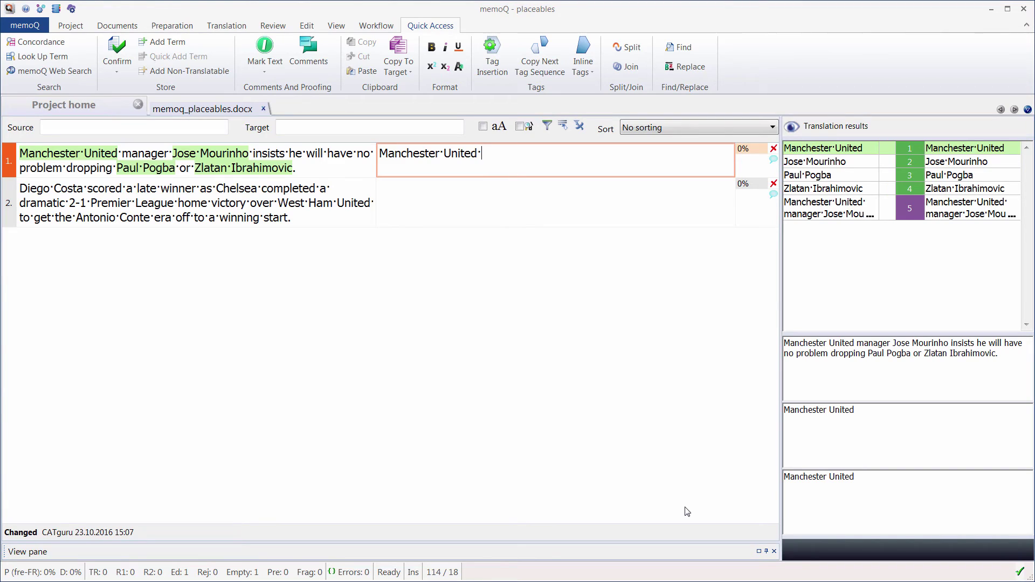
key(ctrl+2)
key(ctrl+3)
key(ctrl+a)
key(Delete)
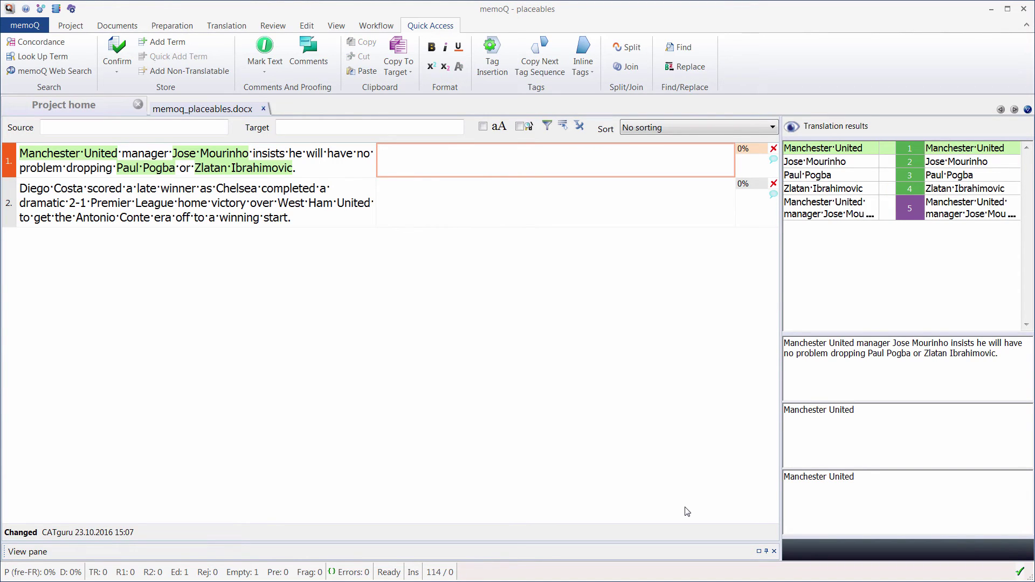
Refill segment 1's target with Manchester United, Jose Mourinho and Paul Pogba from autocomplete suggestions
text(M)
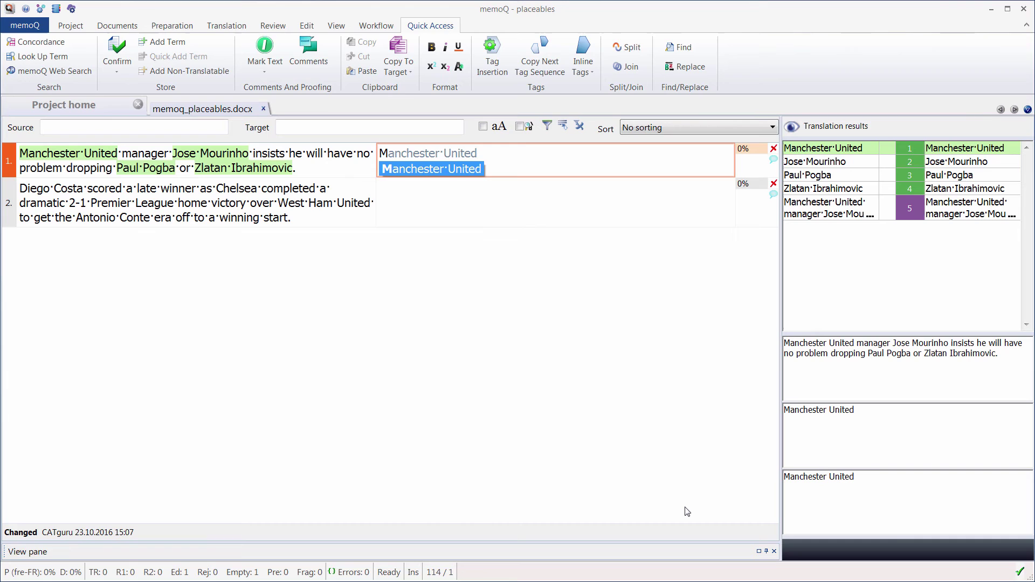
key(Return)
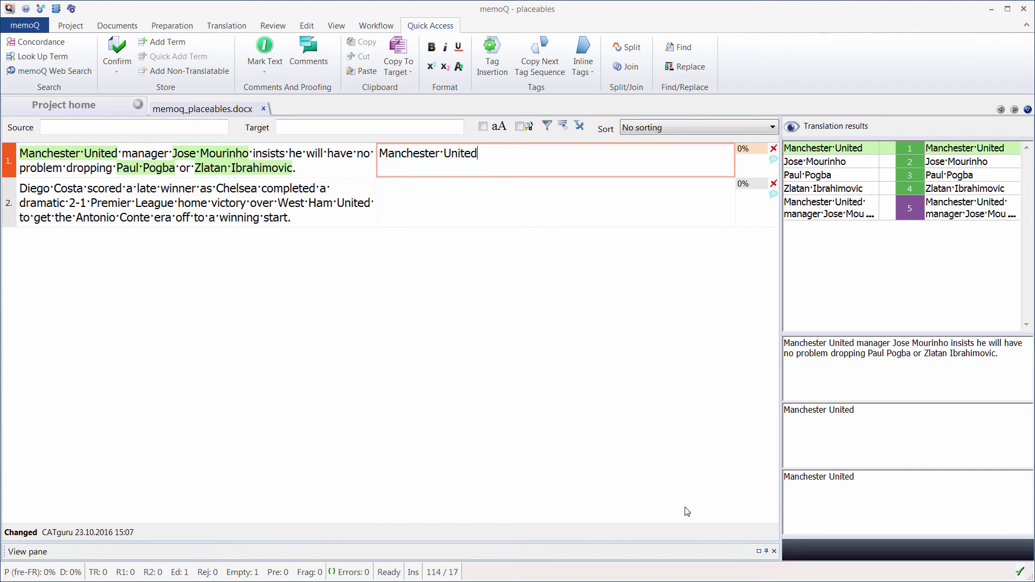
text(J)
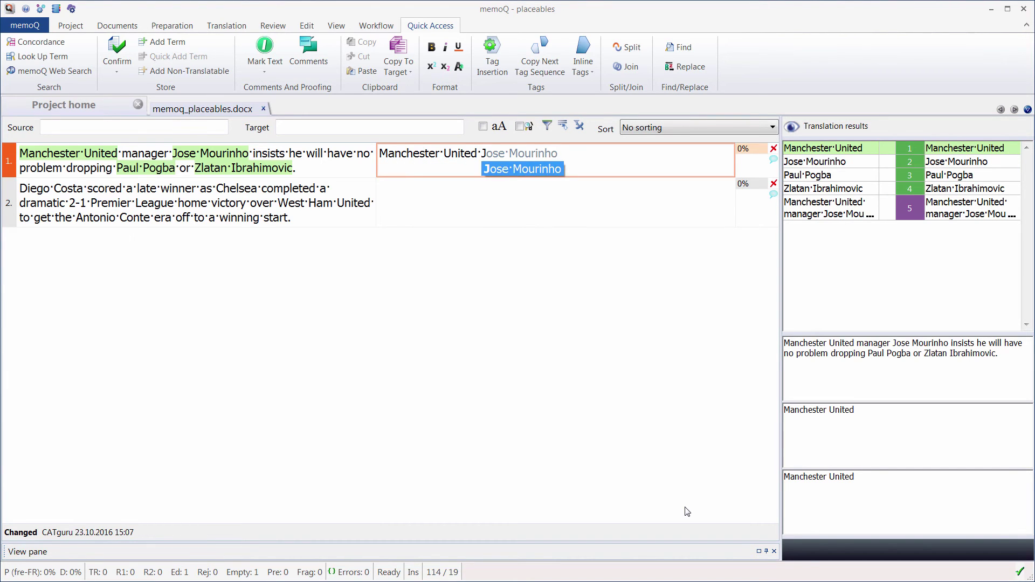
key(Return)
text(P)
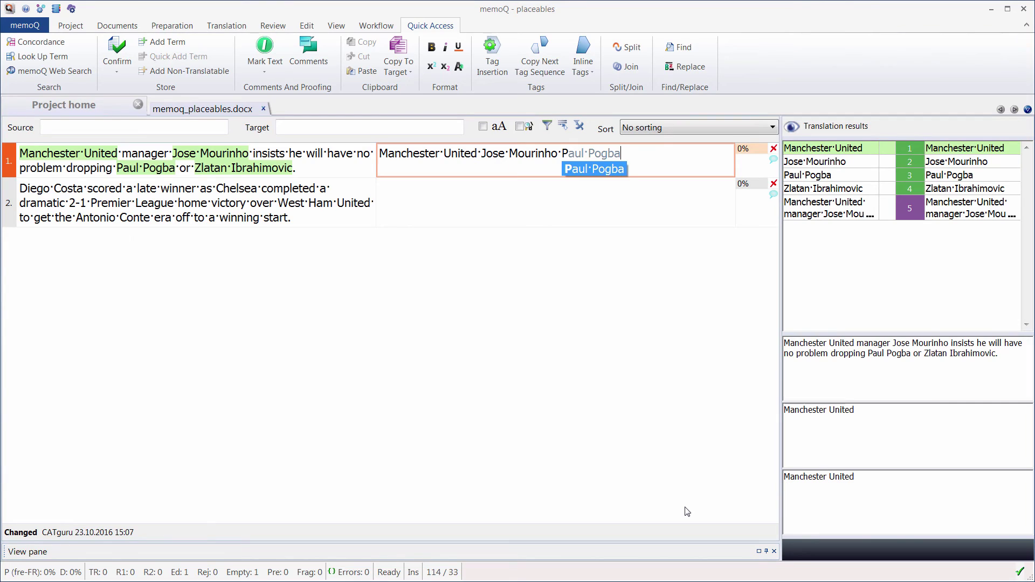
key(Return)
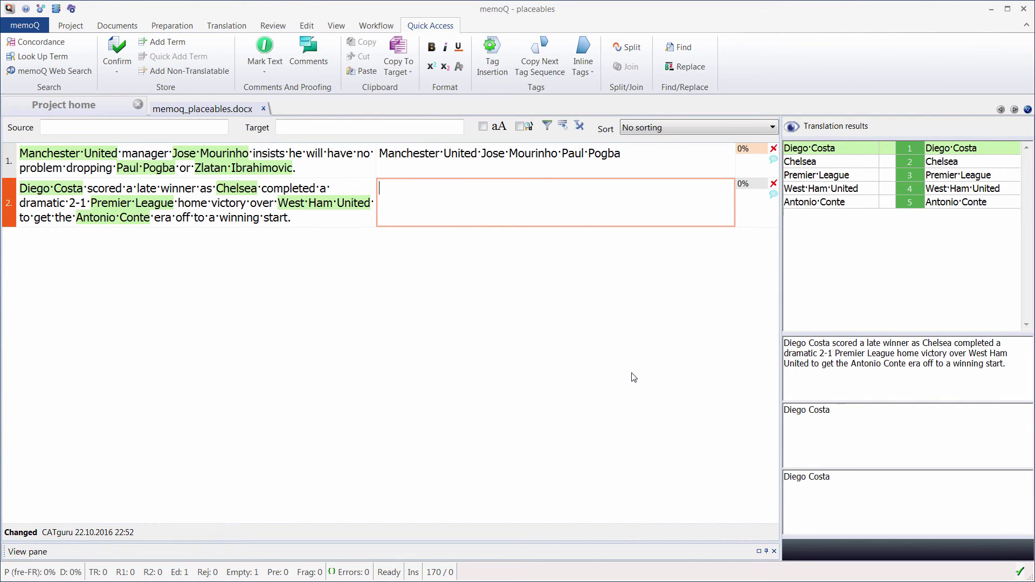
Accept Diego Costa, Chelsea, Premier League and West Ham United autocomplete suggestions in segment 2's target
text(D)
key(Return)
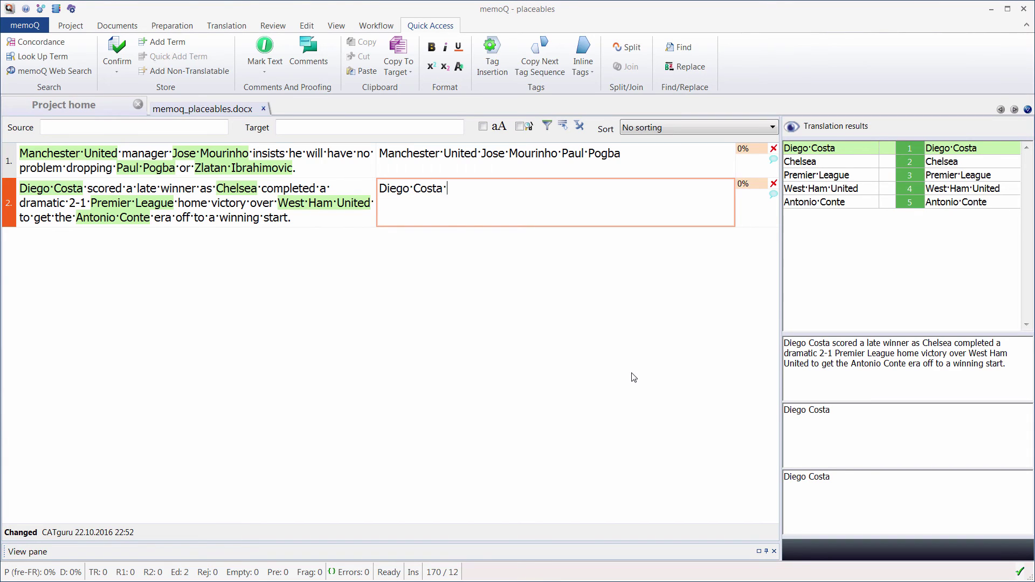
text(C)
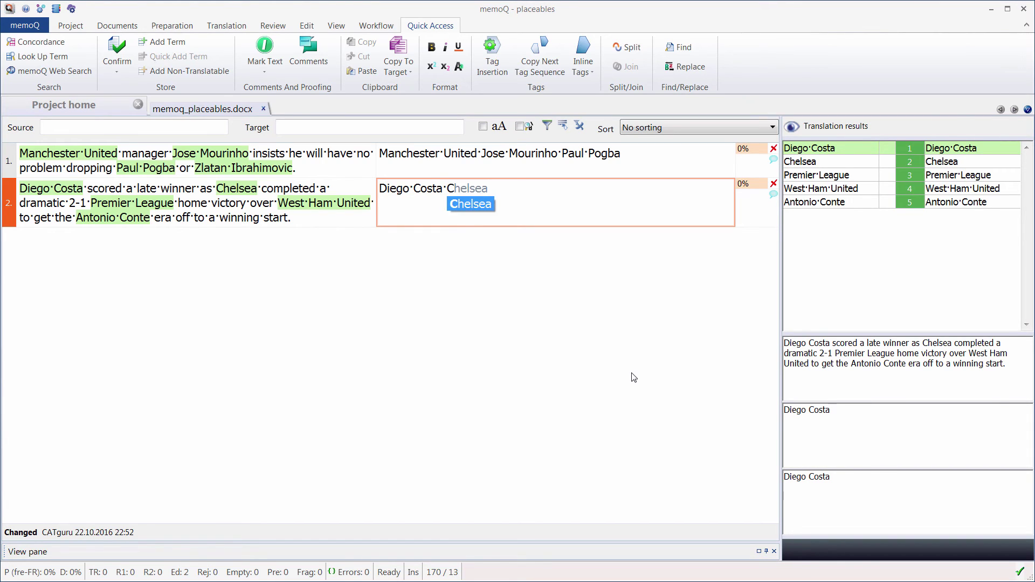
key(Return)
text(P)
key(Return)
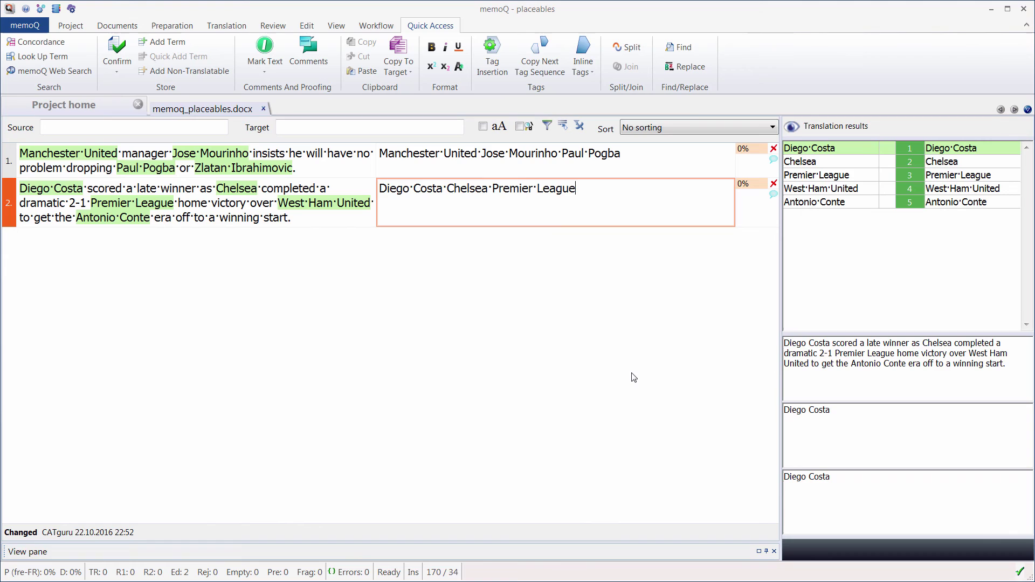
text(W)
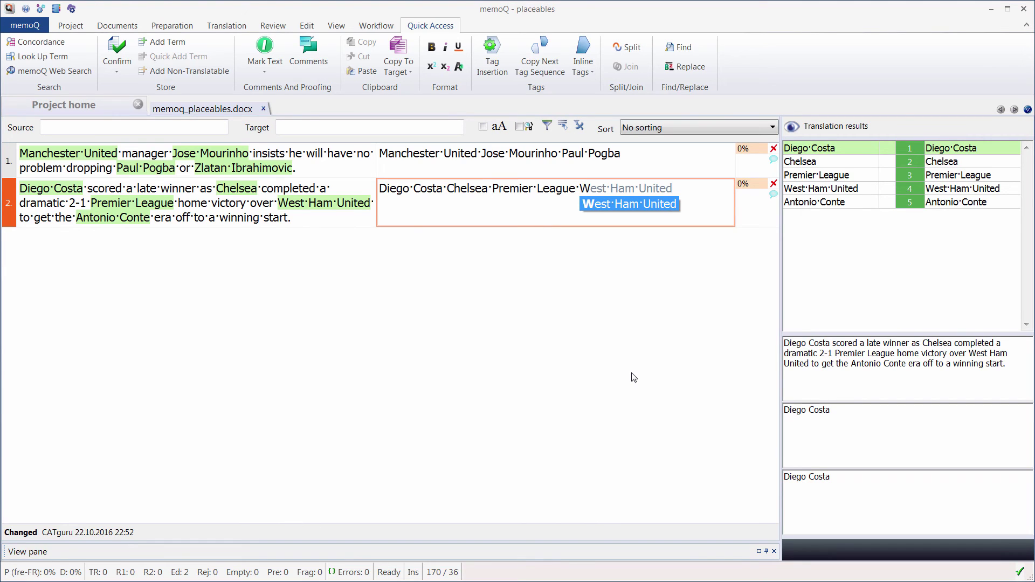
key(Return)
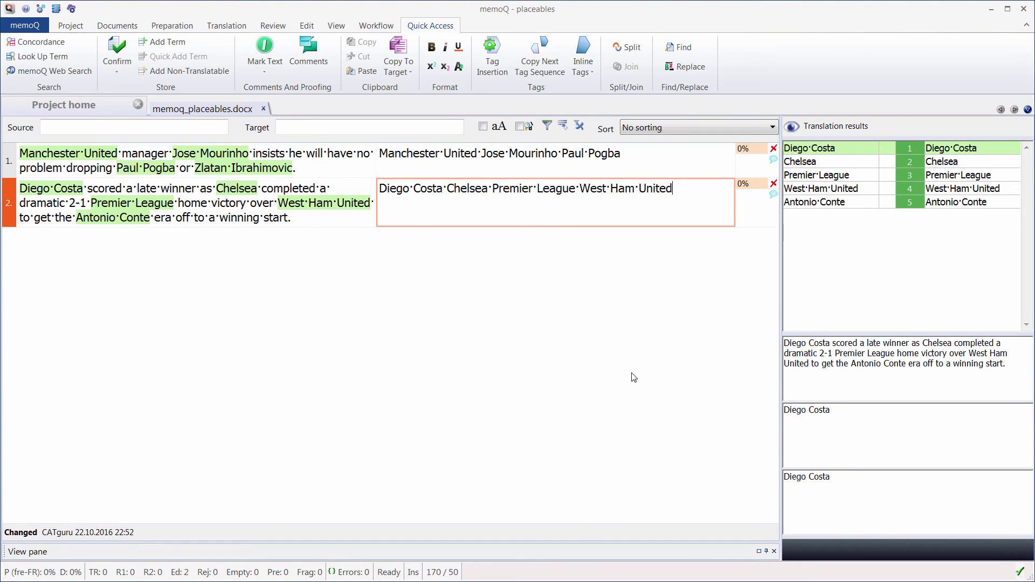